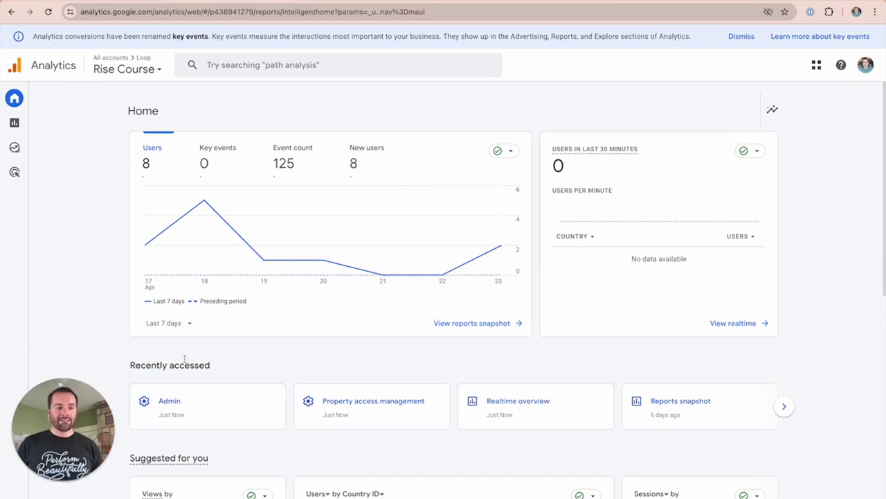
Go to the property's Admin > Data collection and modification > Data streams list
left_click(168, 401)
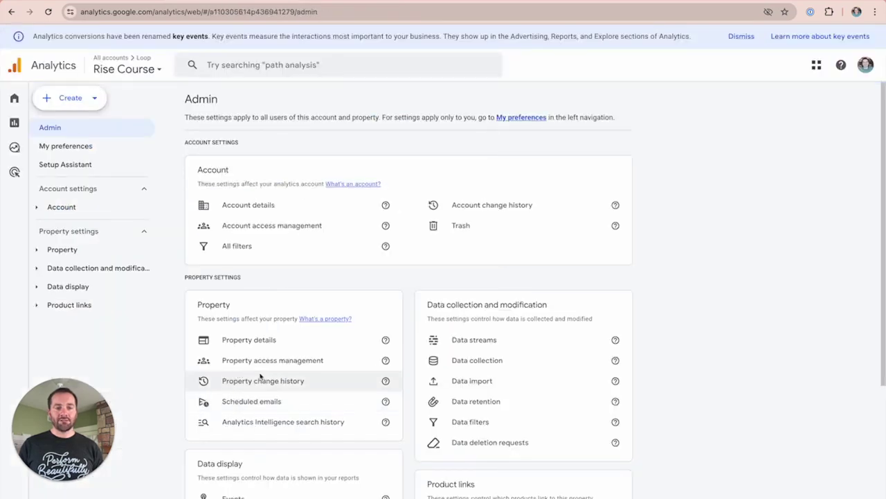
scroll(263, 374, "down", 3)
left_click(66, 266)
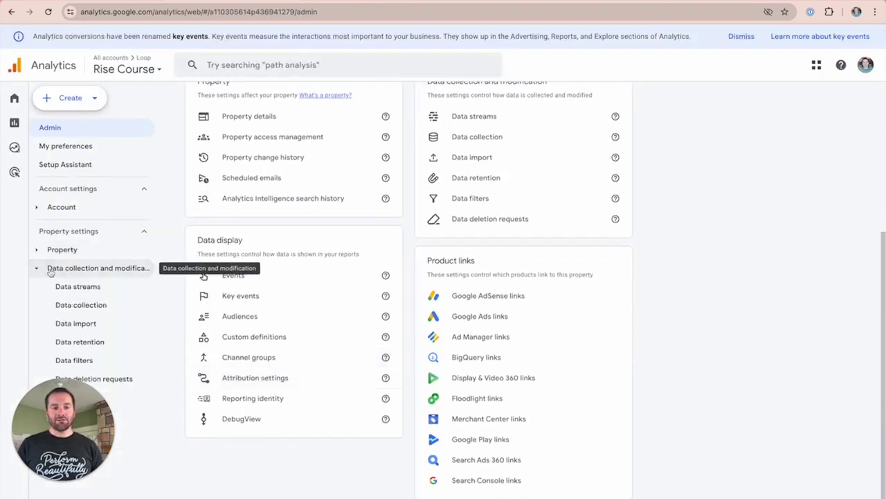
left_click(83, 292)
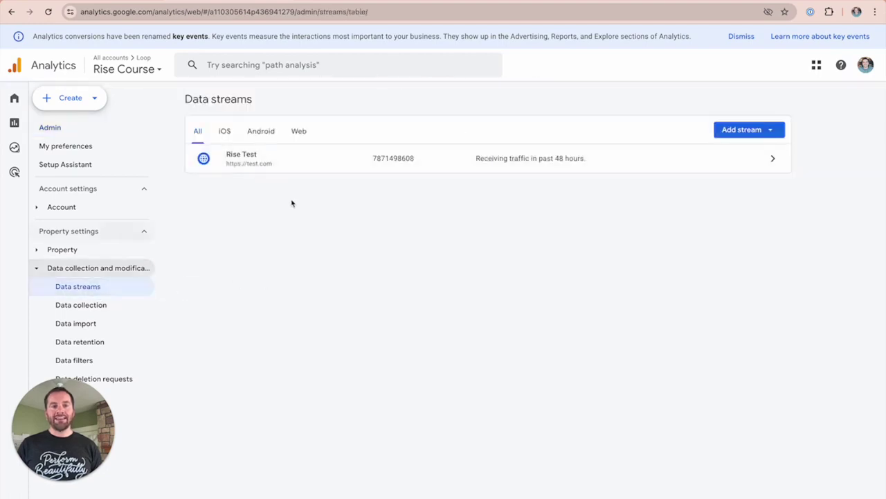
Copy the Google tag code from the Rise Test stream's tag instructions, then return to Rise
left_click(247, 173)
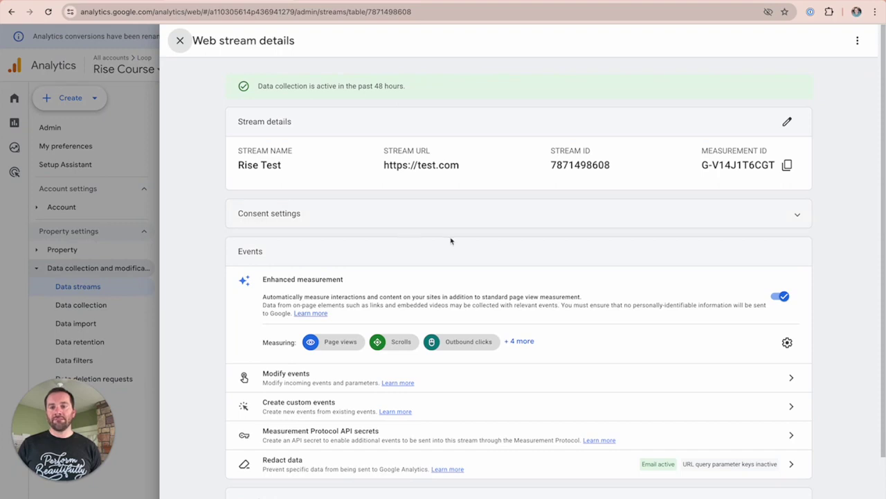
scroll(462, 271, "down", 3)
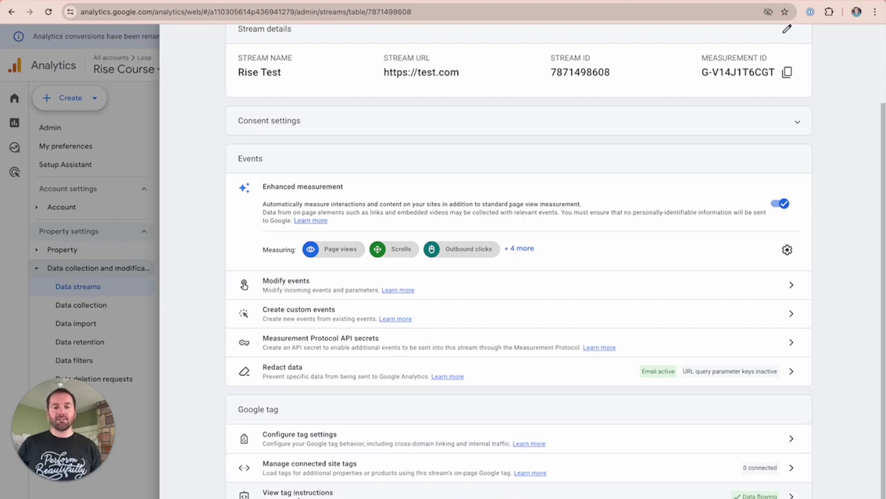
left_click(298, 493)
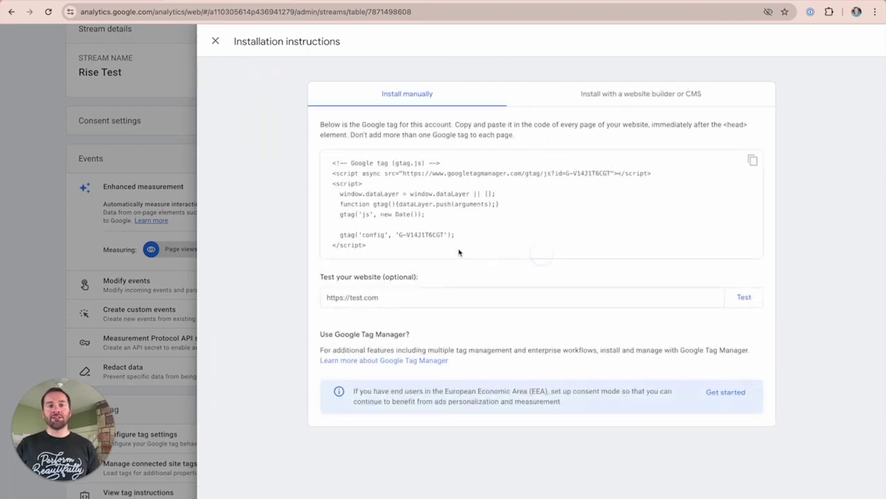
left_click_drag(381, 249, 347, 180)
key("ctrl+c")
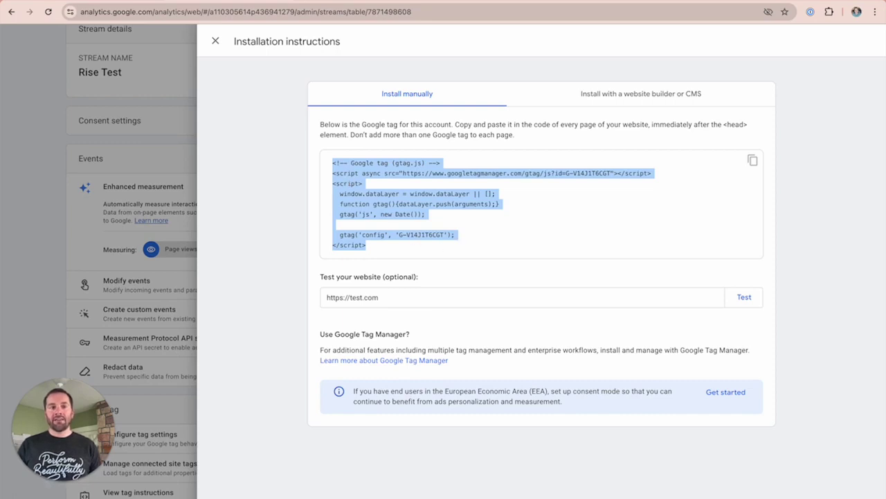
left_click(104, 2)
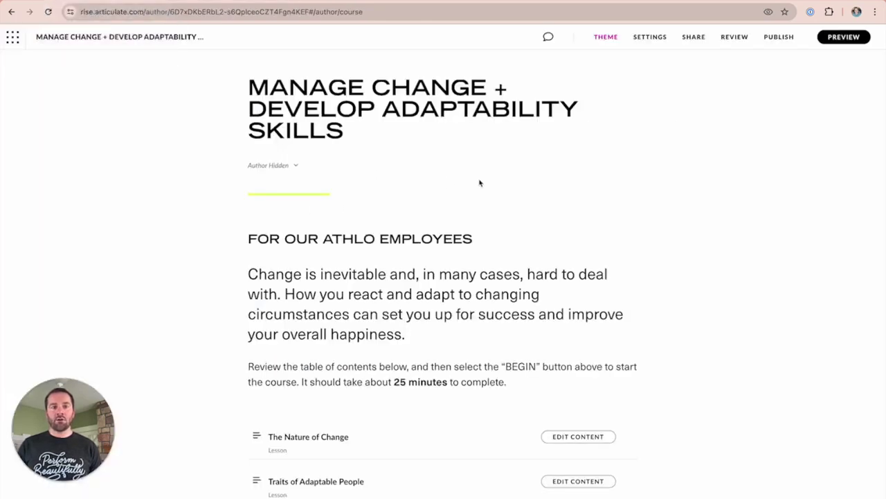
Open Theme > Custom Code and expand the empty JavaScript editor
left_click(630, 237)
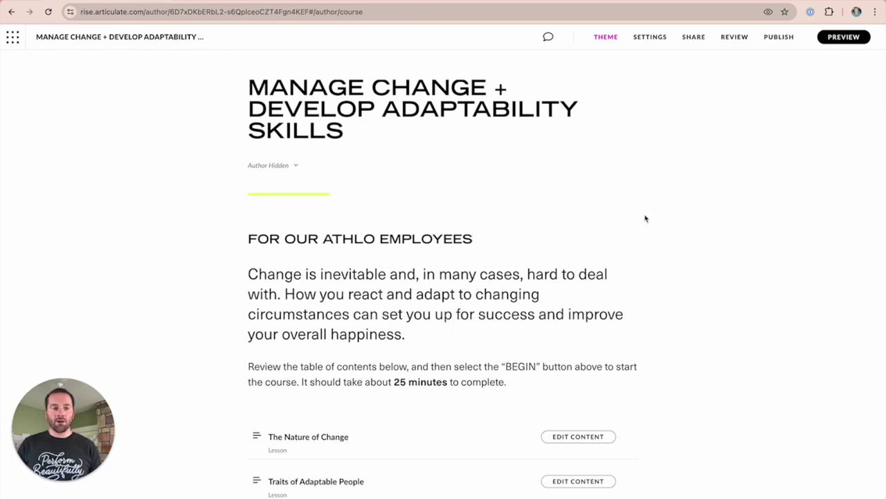
left_click(605, 37)
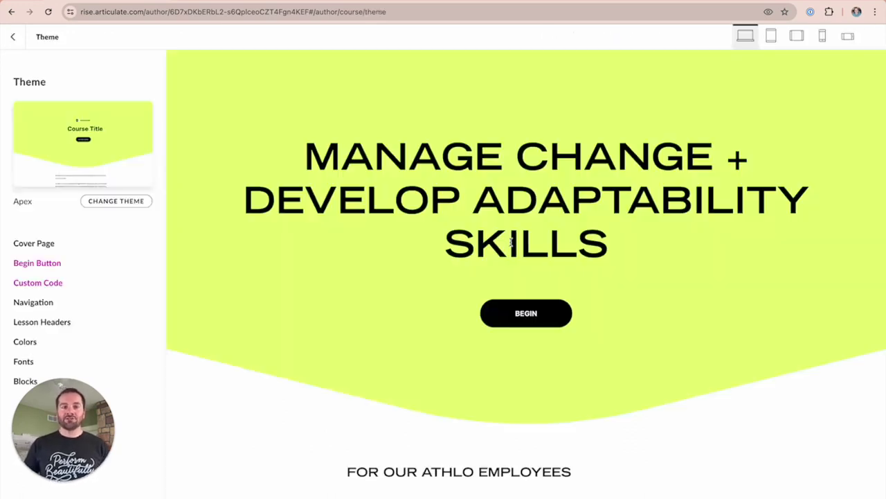
left_click(40, 283)
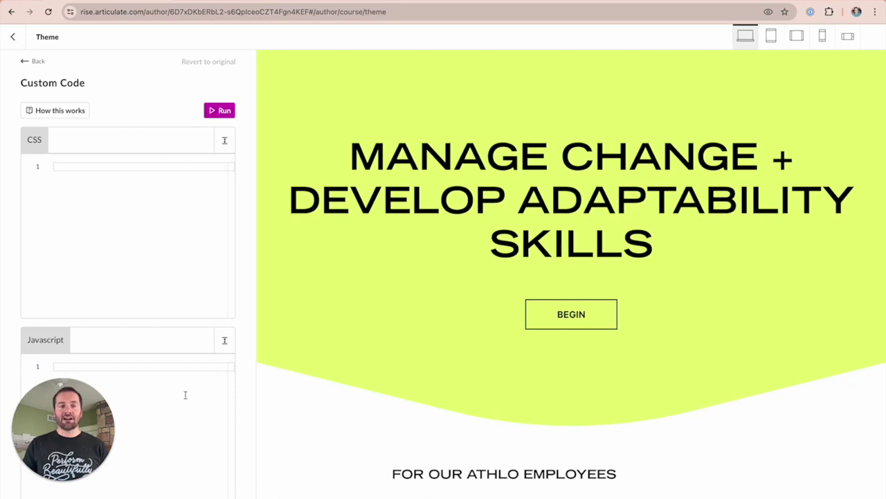
left_click(221, 341)
Paste the gtag snippet into the JavaScript editor, comment out all nine lines, add blank lines below
left_click(98, 202)
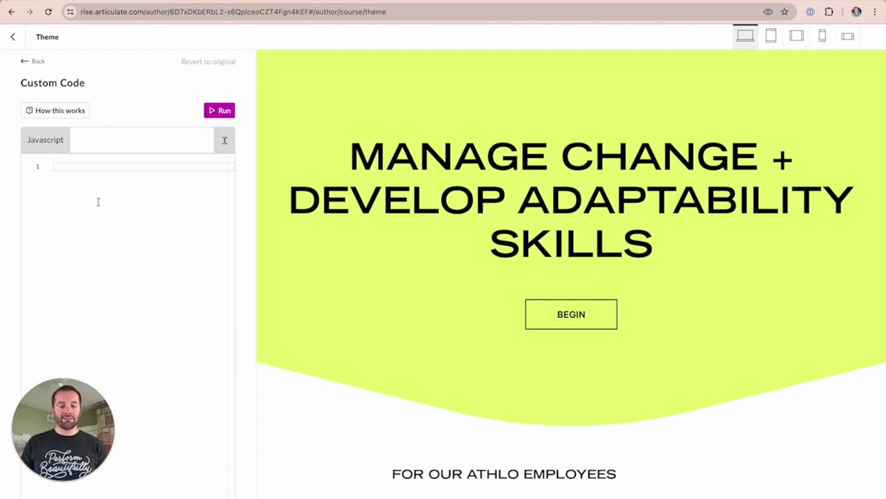
key("ctrl+v")
key("ctrl+a")
key("ctrl+slash")
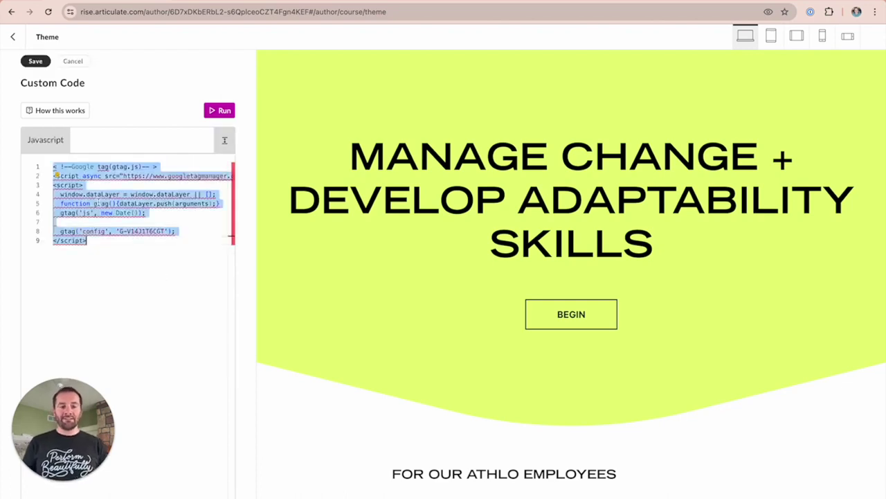
left_click(119, 270)
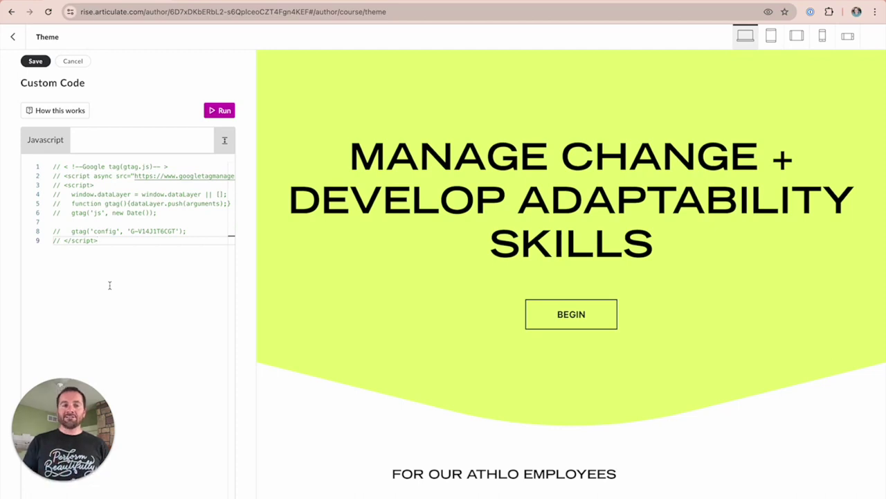
key("Return")
key("Return")
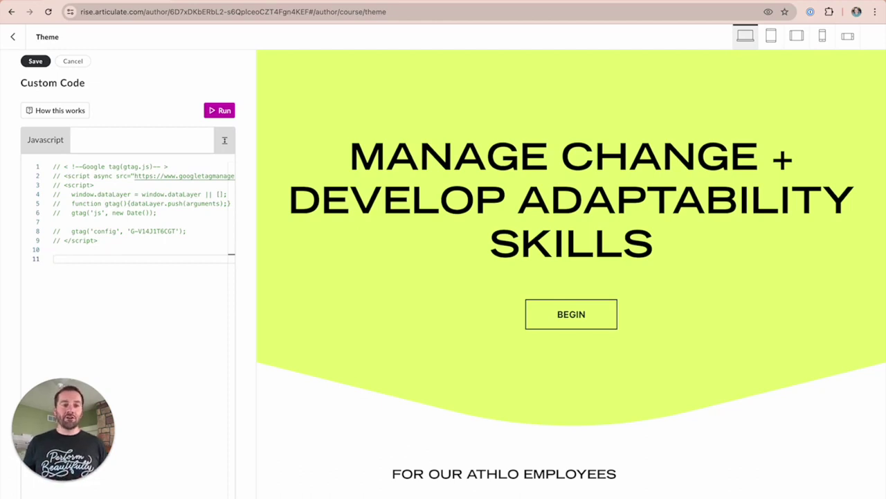
left_click_drag(105, 243, 33, 149)
Add const script = document.createElement('script'); on line 11
left_click(90, 271)
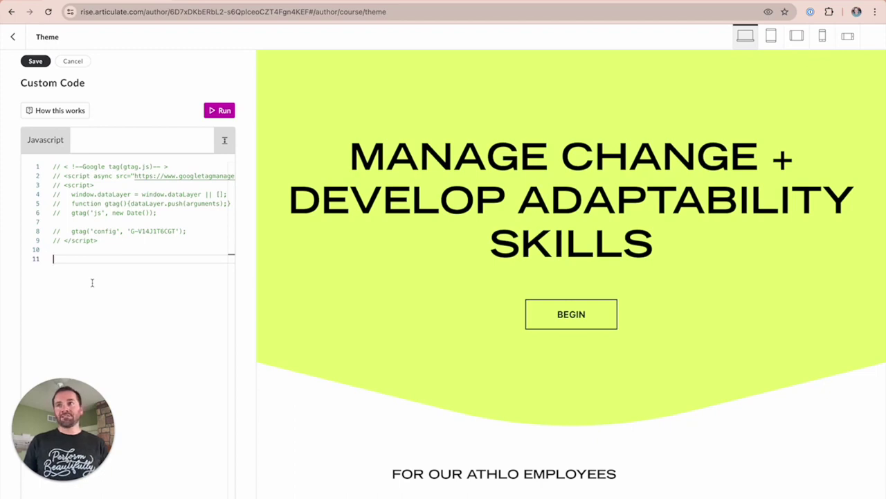
type("const scriopt")
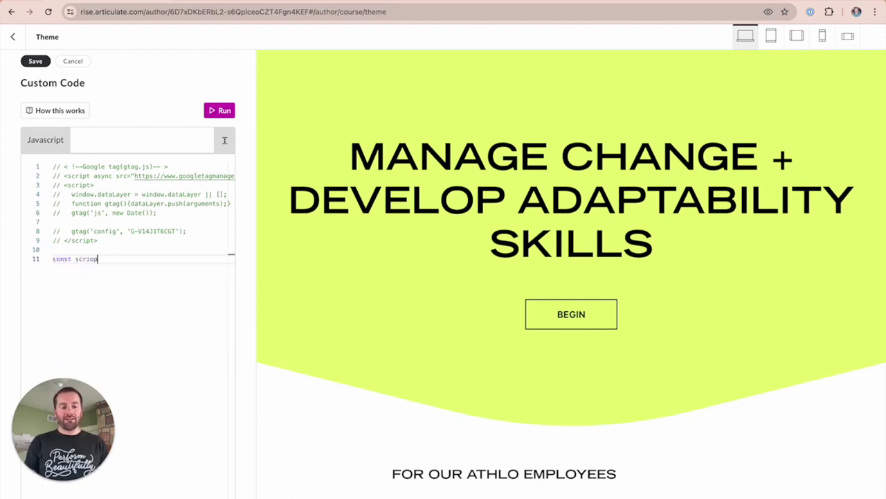
key("BackSpace")
key("BackSpace")
key("BackSpace")
type("pt")
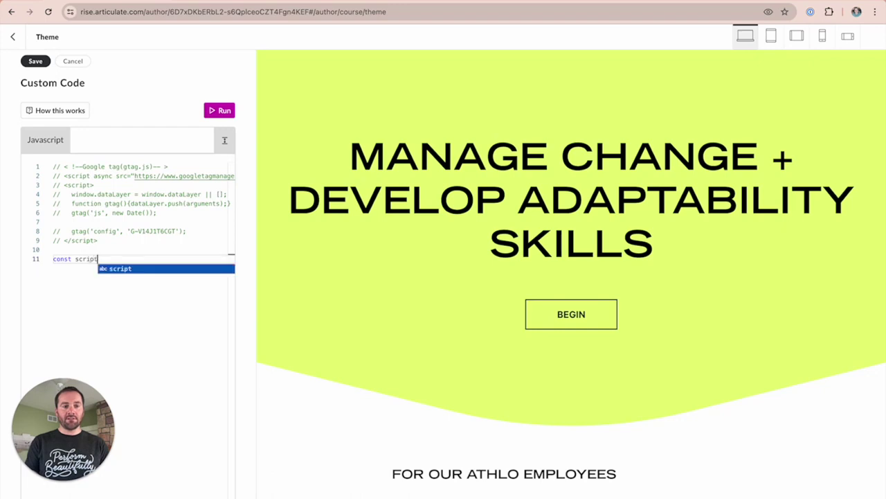
type(" = d")
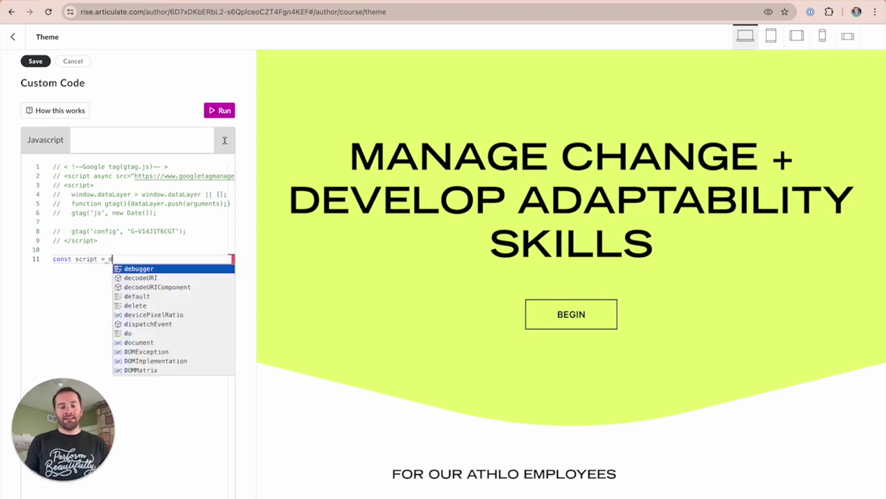
type("ocument.createElement")
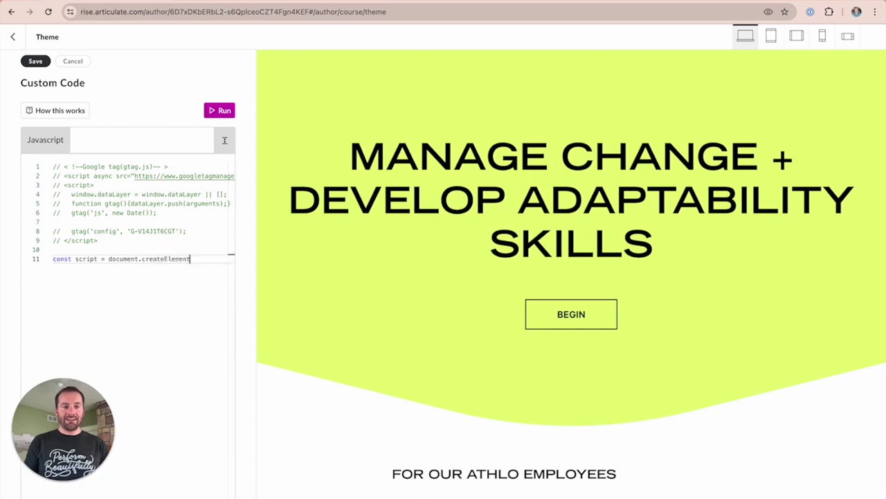
type("('")
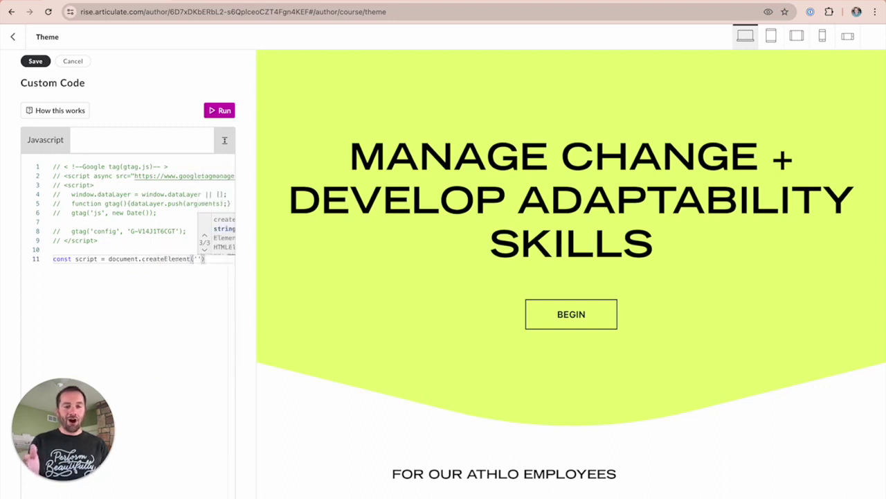
type("script');")
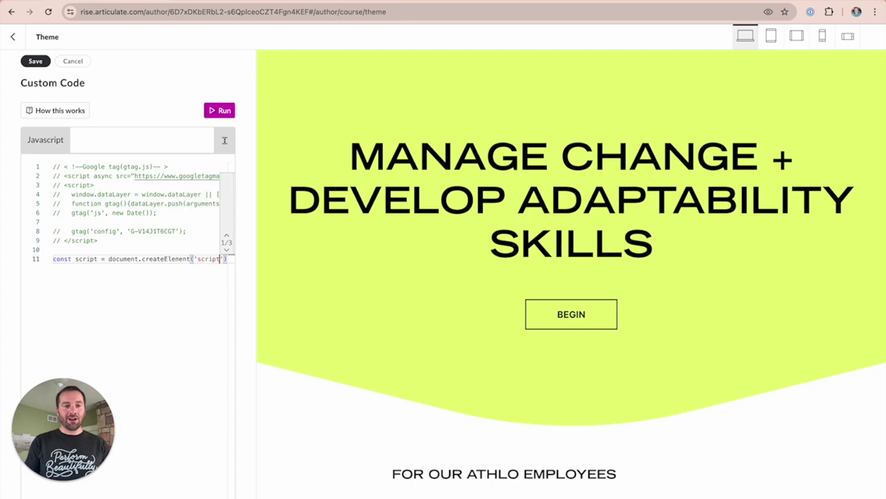
key("Return")
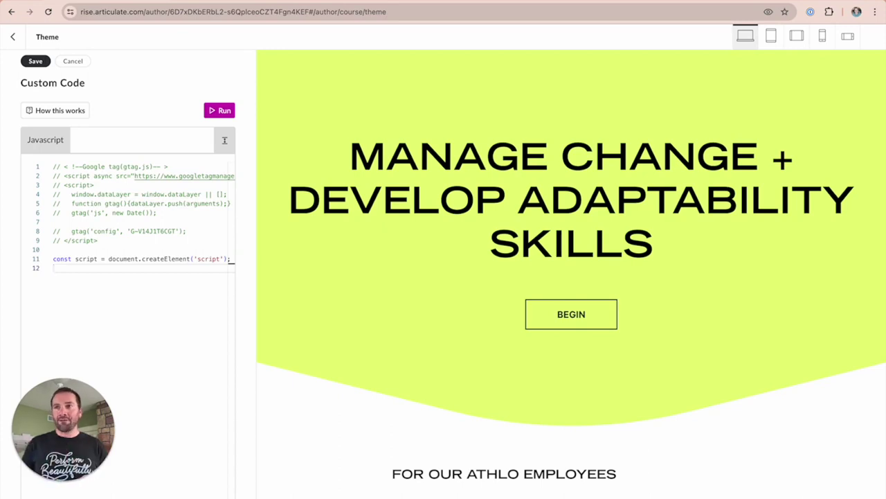
Set script.src to the quoted googletagmanager URL cut from line 2 of the snippet
type("script")
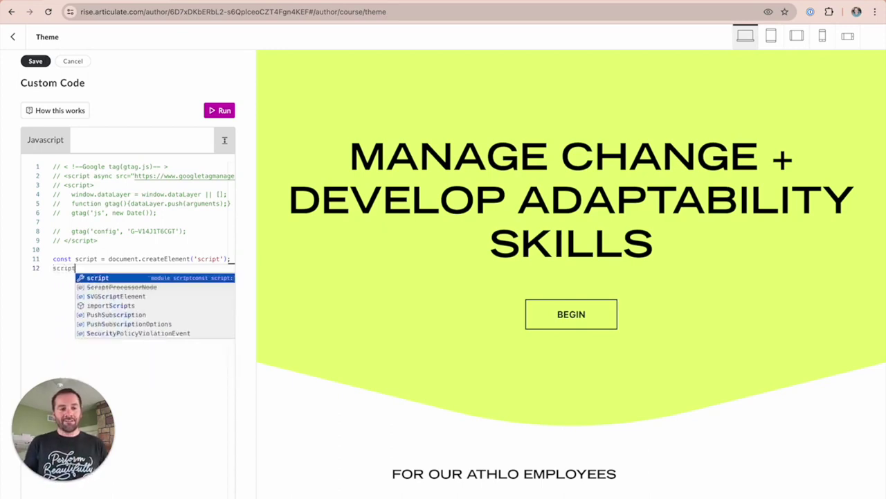
type(".src =")
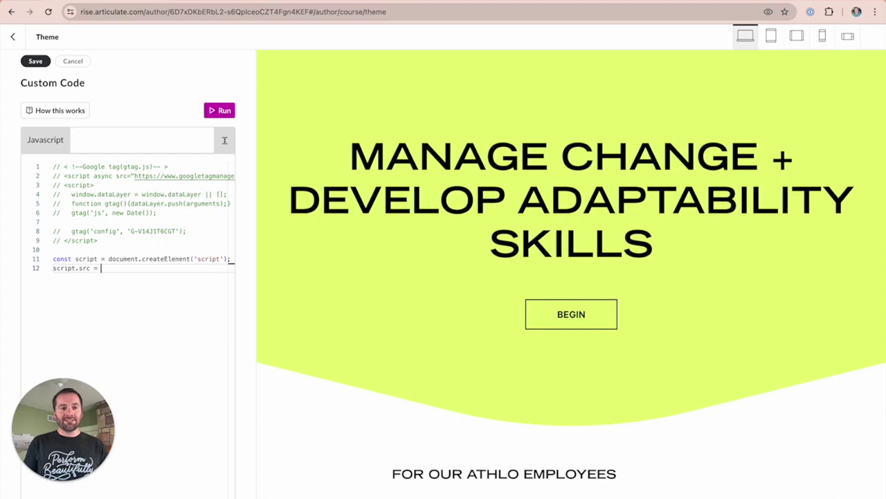
left_click_drag(135, 176, 11, 171)
key("ctrl+x")
left_click(110, 268)
type("'")
key("ctrl+v")
type("'")
key("Return")
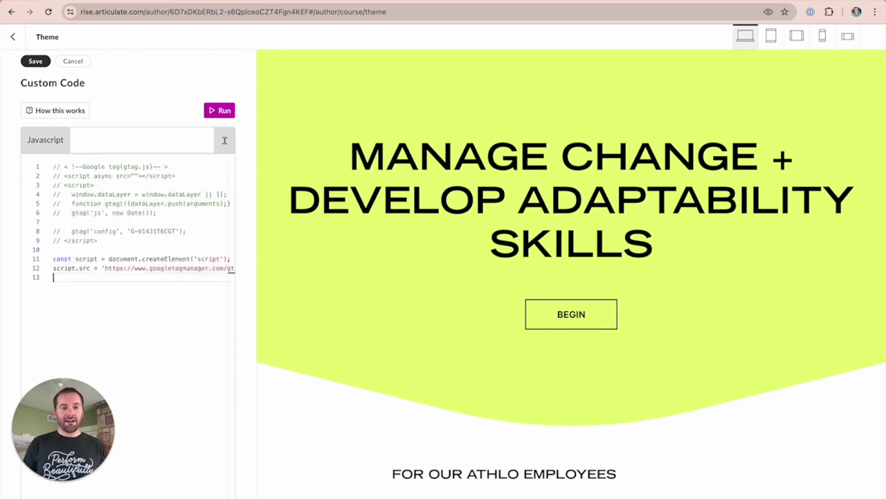
Add script.setAttribute('async', ''); to make the script load asynchronously
type("script.")
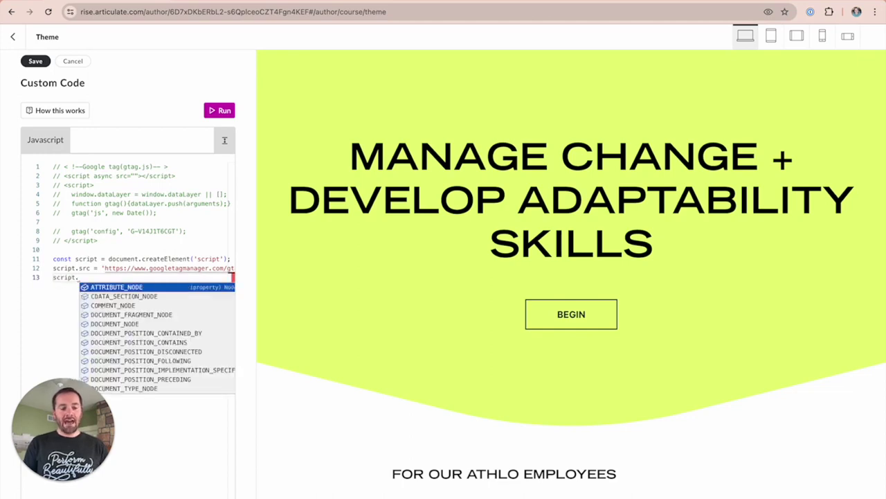
type("setAa")
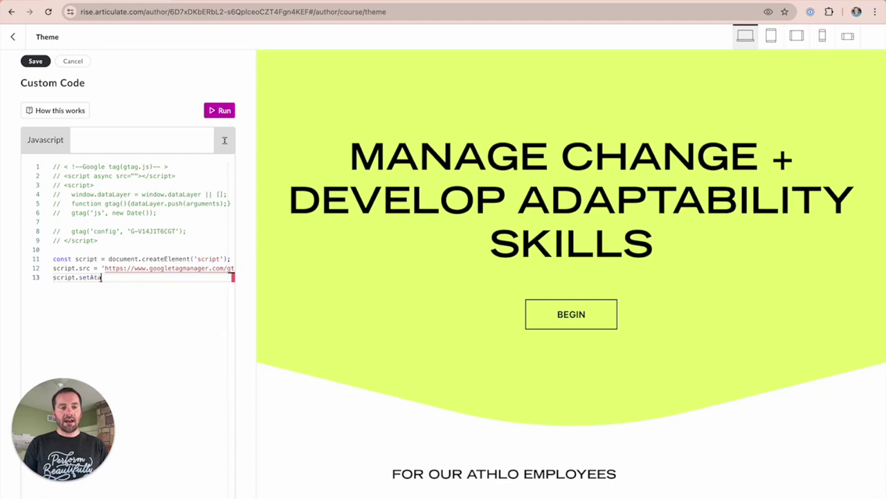
key("Tab")
type("('")
type("async', ")
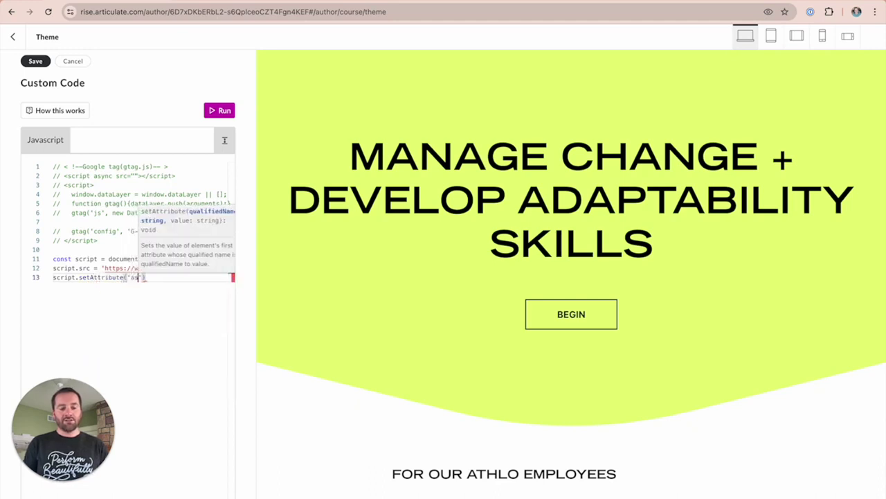
type("'');")
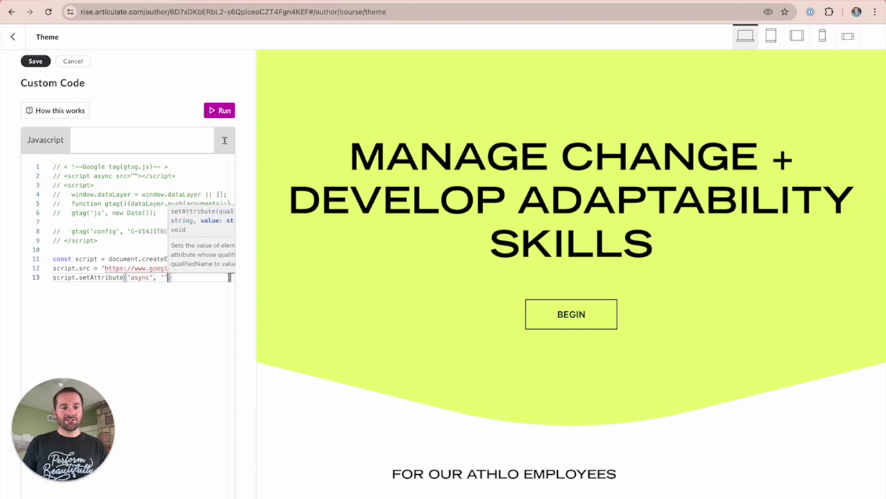
key("Return")
key("Return")
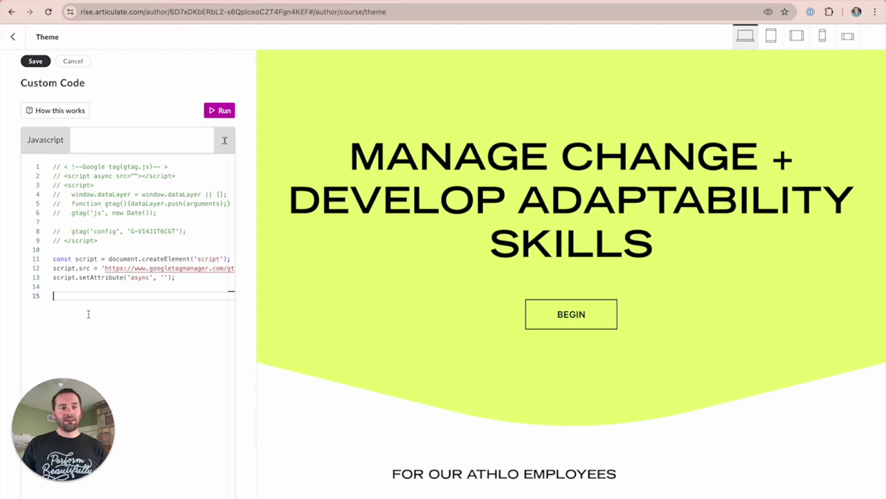
Paste the block that appends the script to the 'head' element and calls startAnalytics()
key("ctrl+v")
left_click_drag(101, 295, 219, 297)
left_click(217, 302)
double_click(199, 295)
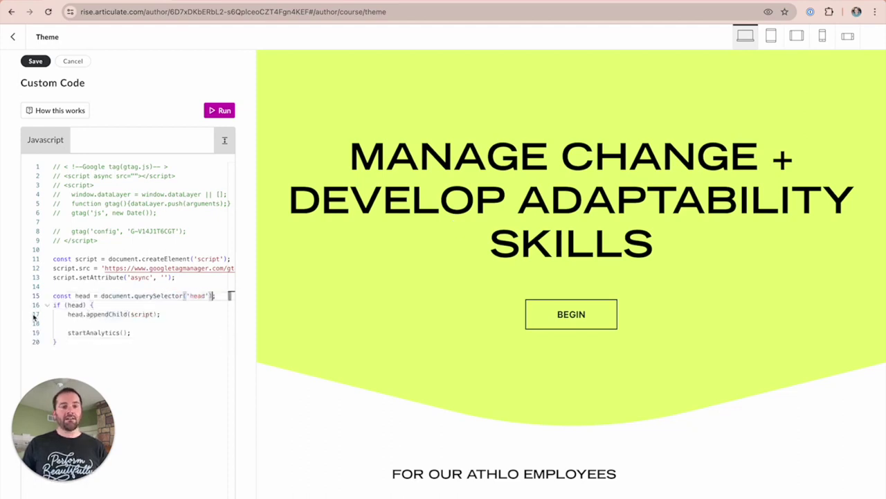
double_click(74, 305)
left_click_drag(161, 314, 138, 314)
Comment out the startAnalytics() call and cut the commented gtag setup lines
left_click_drag(68, 333, 162, 333)
key("ctrl+slash")
left_click(120, 352)
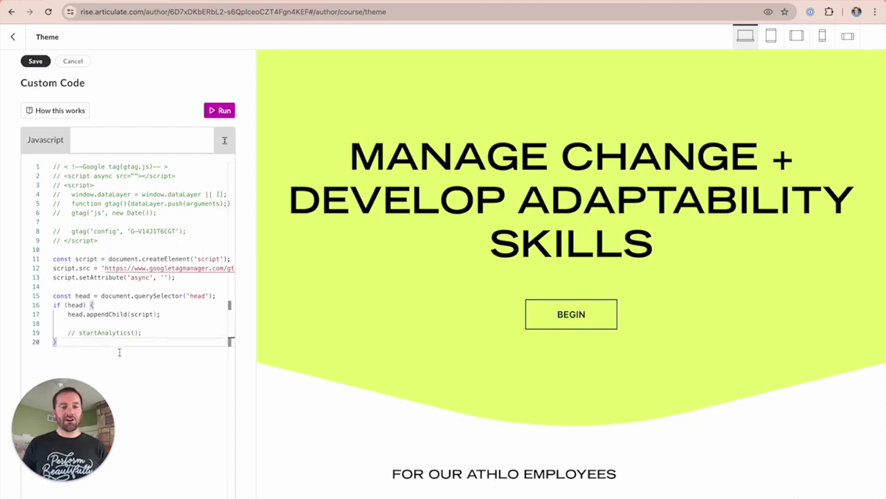
left_click_drag(71, 194, 222, 230)
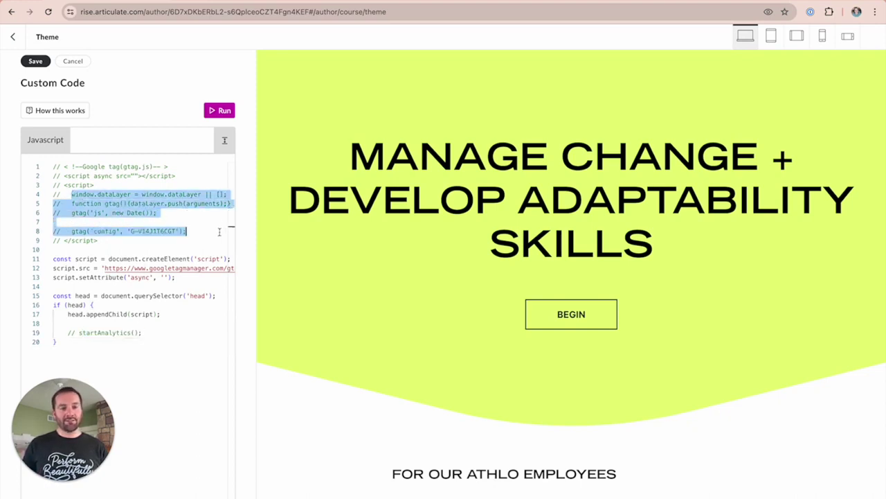
key("BackSpace")
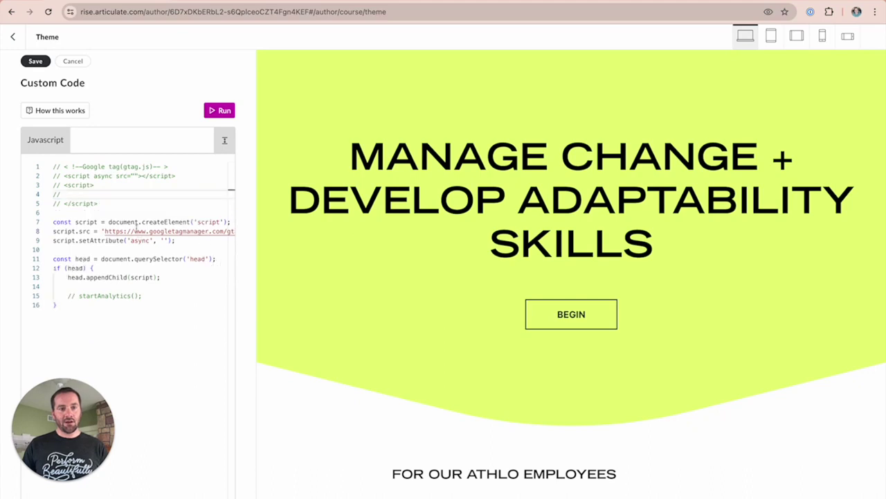
Define function startAnalytics() { containing the pasted, uncommented dataLayer, gtag and config lines
left_click(115, 313)
key("Return")
key("Return")
type("function start")
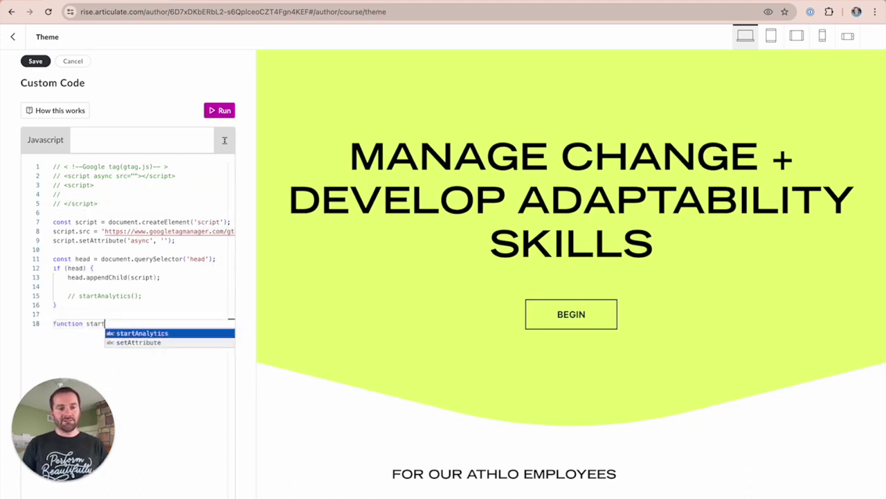
key("Return")
type("() {")
key("Return")
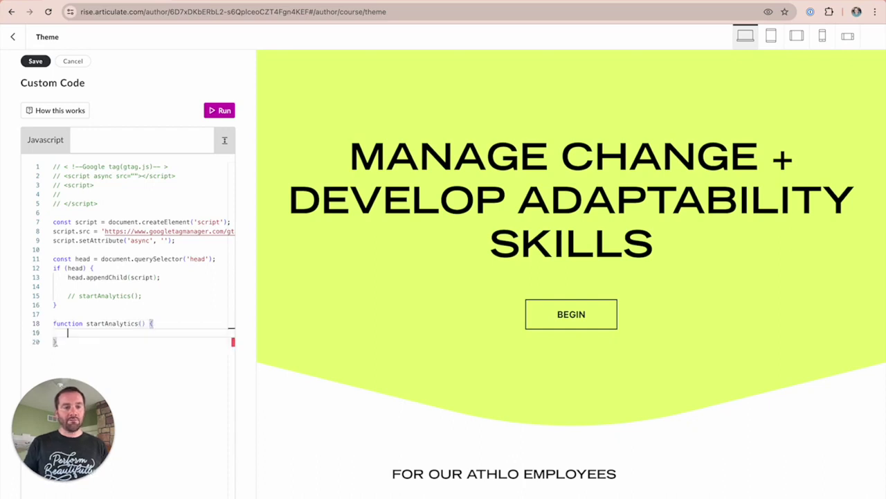
key("ctrl+v")
left_click(75, 342, "shift")
key("ctrl+slash")
left_click(189, 372)
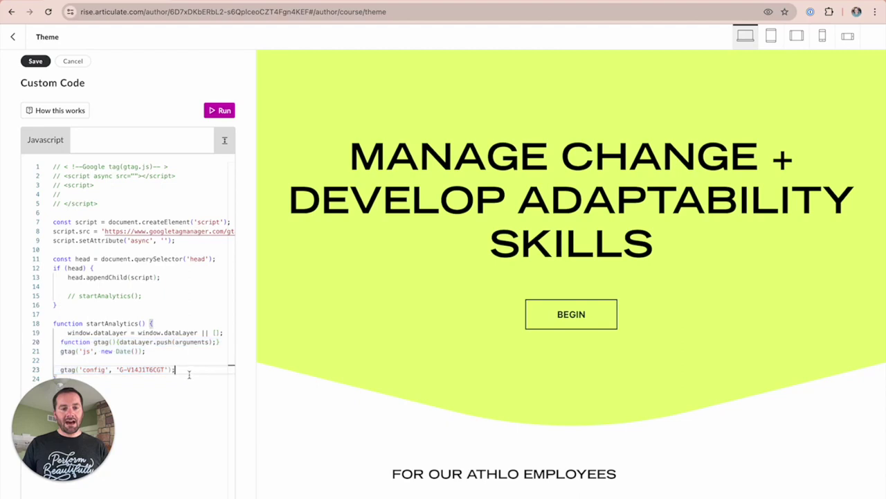
Uncomment the startAnalytics() call and delete the old commented snippet at the top
left_click(138, 295)
key("ctrl+slash")
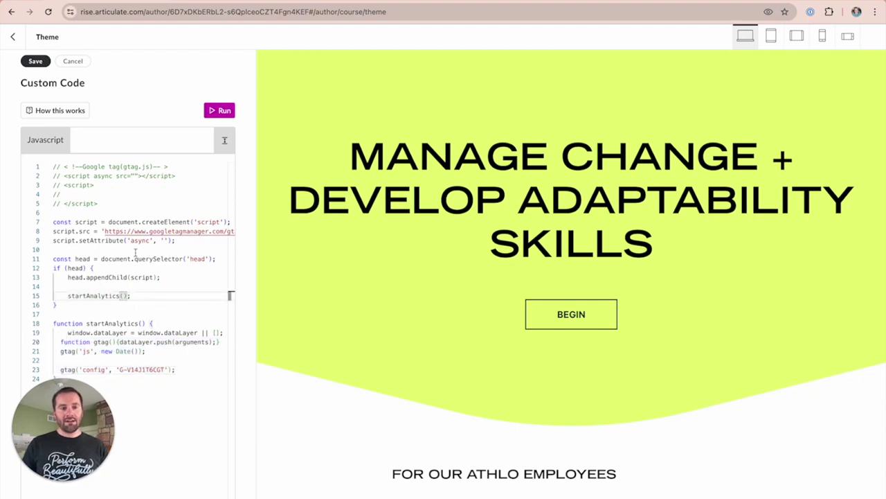
left_click_drag(122, 203, 16, 147)
key("Delete")
key("Delete")
key("Delete")
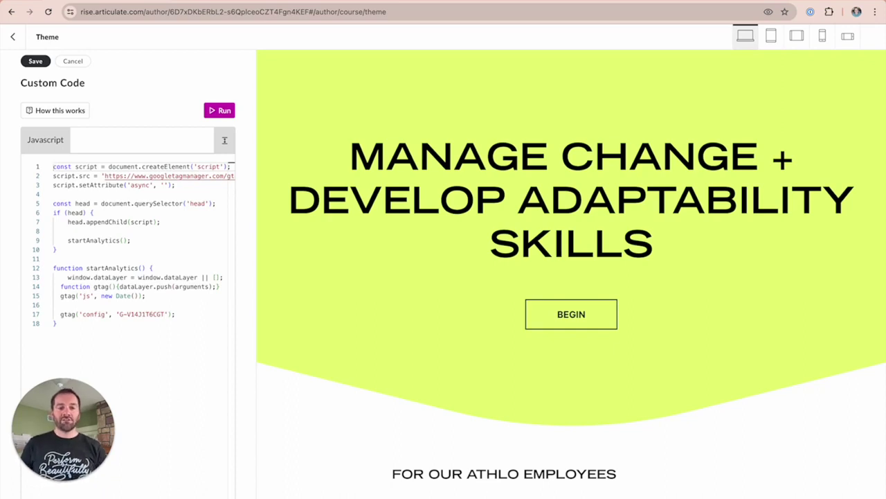
Review the head check and append lines, then save the custom JavaScript
left_click_drag(79, 213, 160, 221)
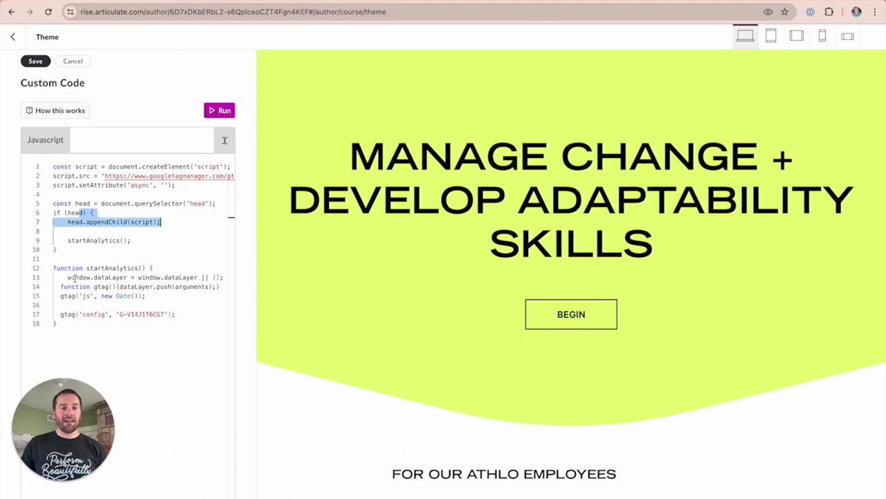
left_click(187, 320)
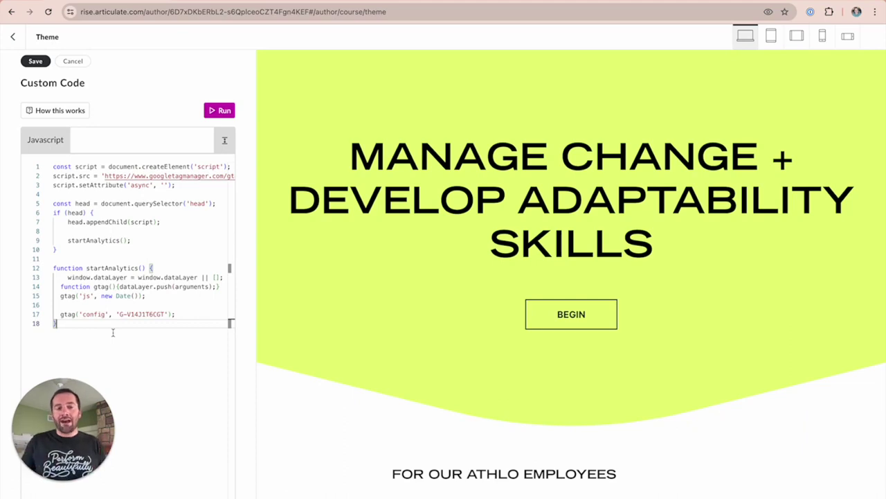
left_click(35, 61)
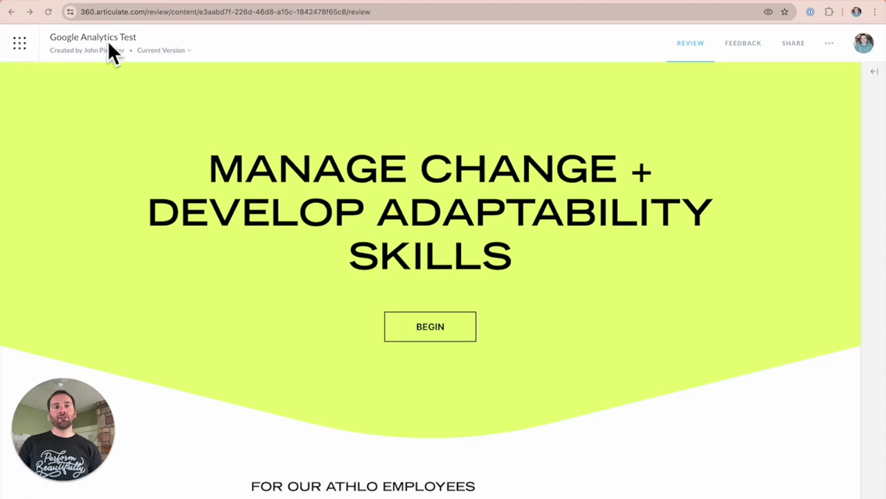
Inspect the course title and expand the iframe document's <head> to find the async gtag.js script
right_click(306, 242)
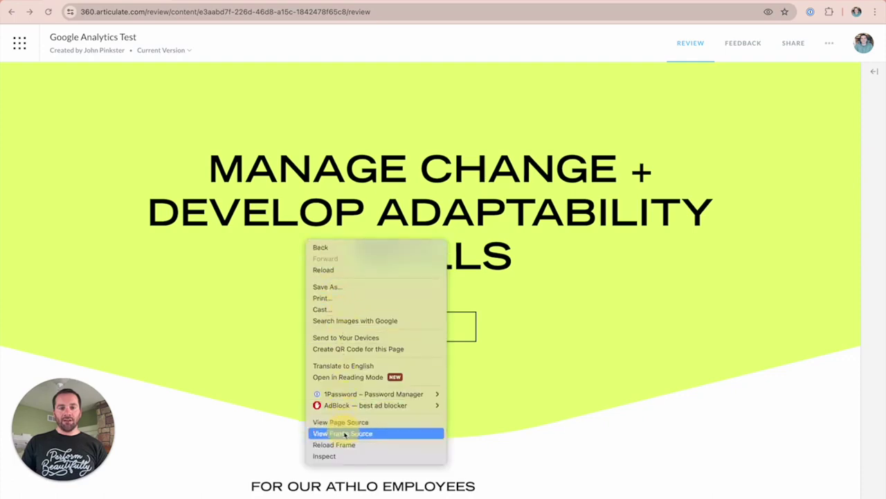
left_click(341, 457)
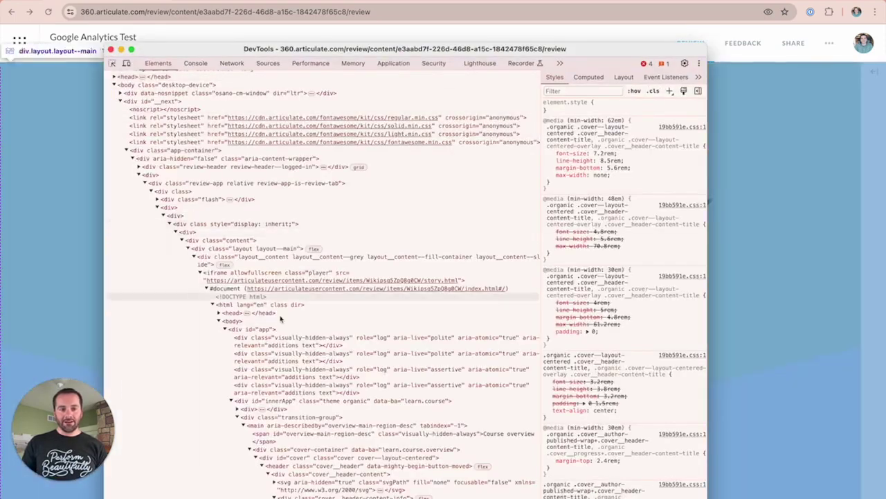
scroll(327, 298, "down", 2)
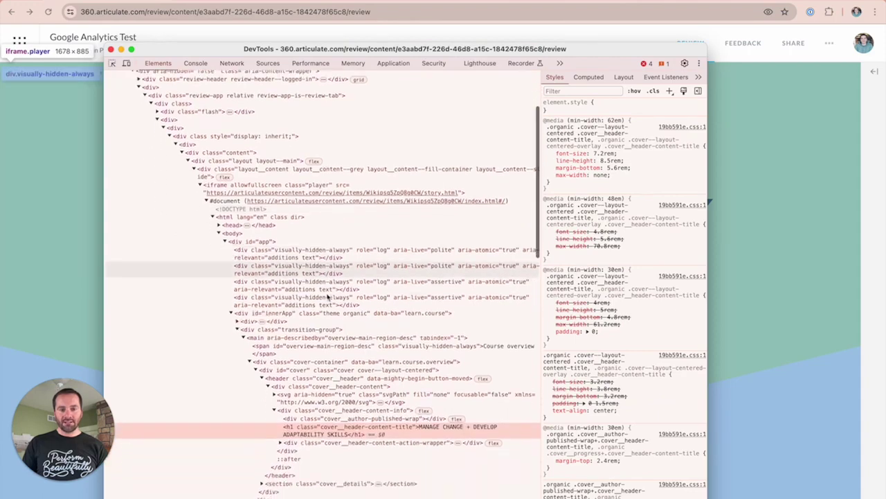
scroll(327, 296, "down", 2)
left_click(219, 209)
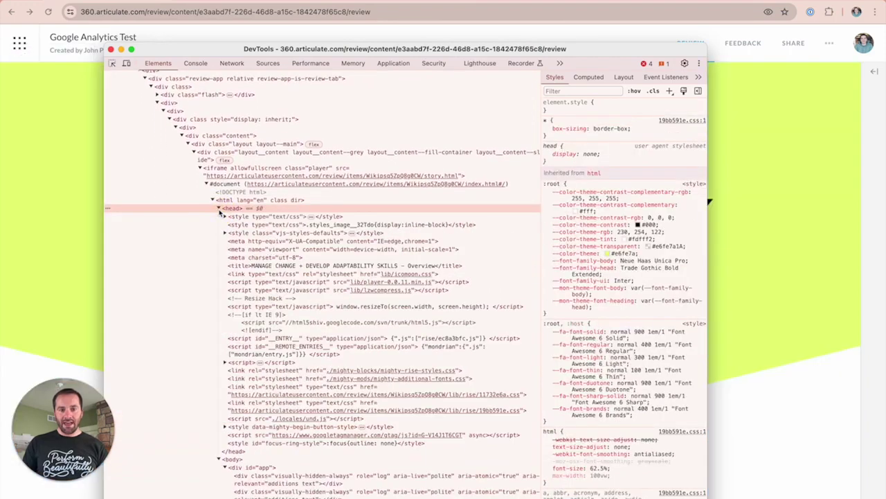
scroll(278, 375, "down", 3)
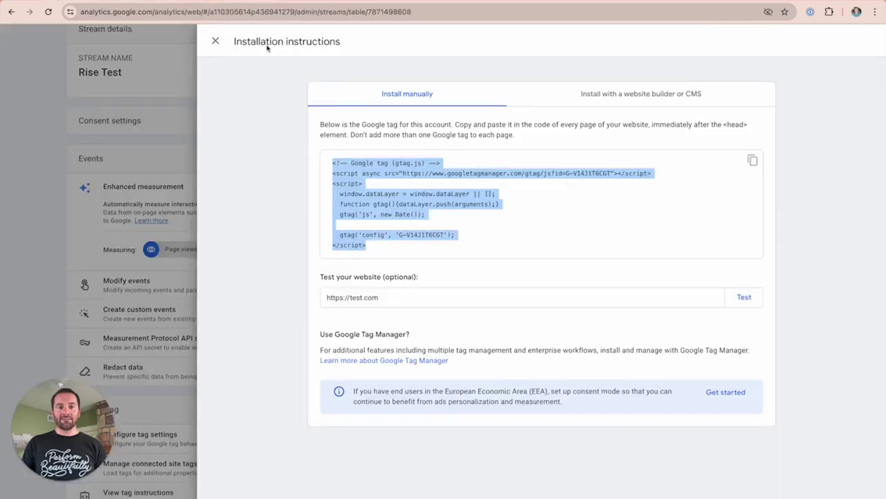
Open the Analytics Realtime overview from Home, then return to the Review 360 course tab
left_click(180, 153)
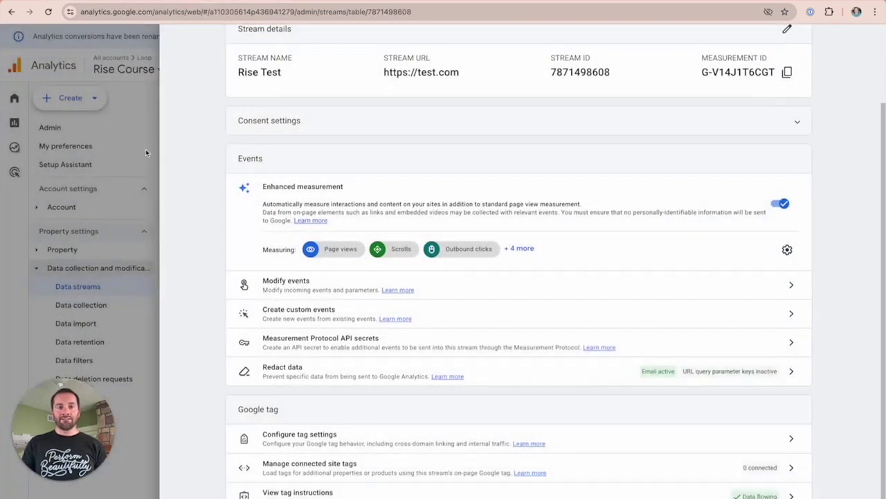
left_click(146, 149)
left_click(17, 103)
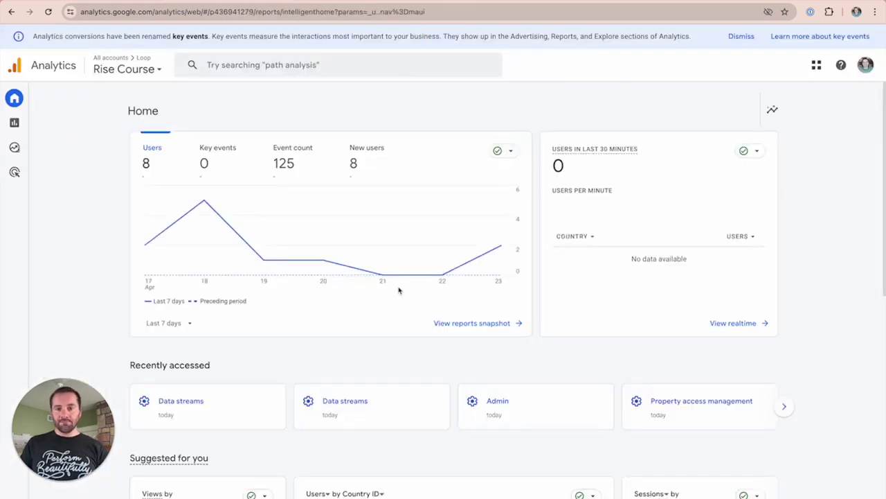
left_click(729, 325)
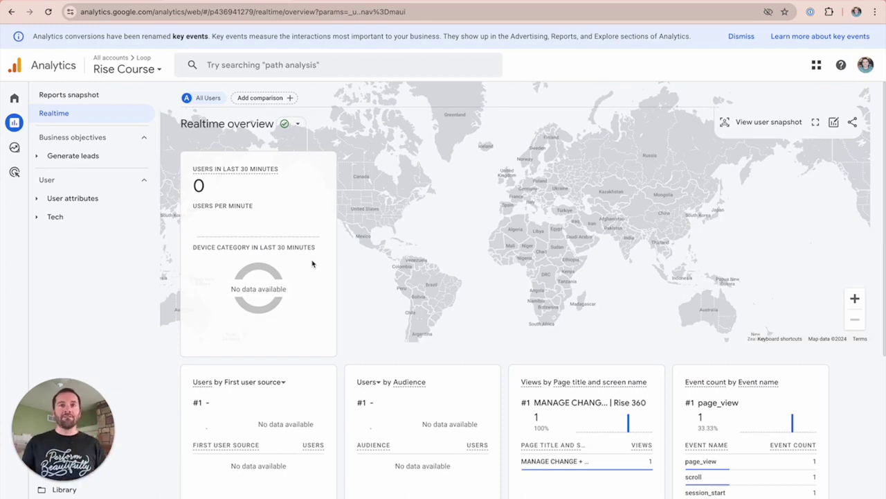
left_click(131, 3)
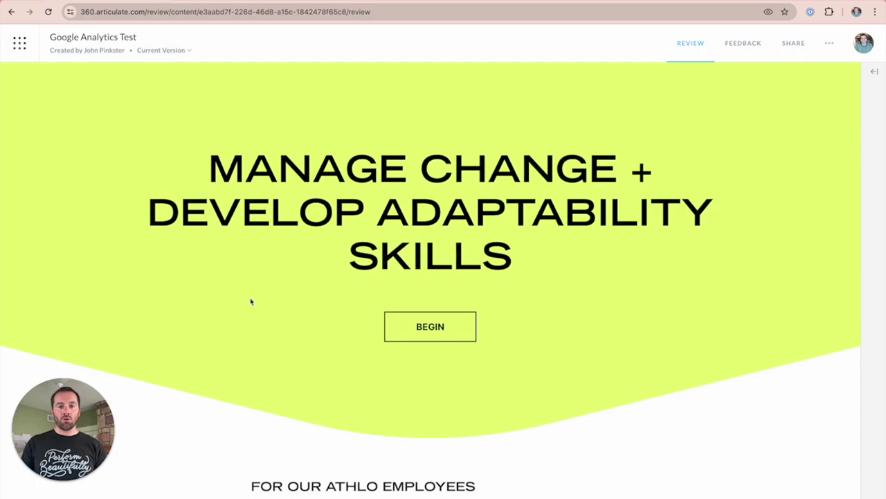
Inspect the course title and open the iframe.player node in a new articulateusercontent.com tab
right_click(372, 179)
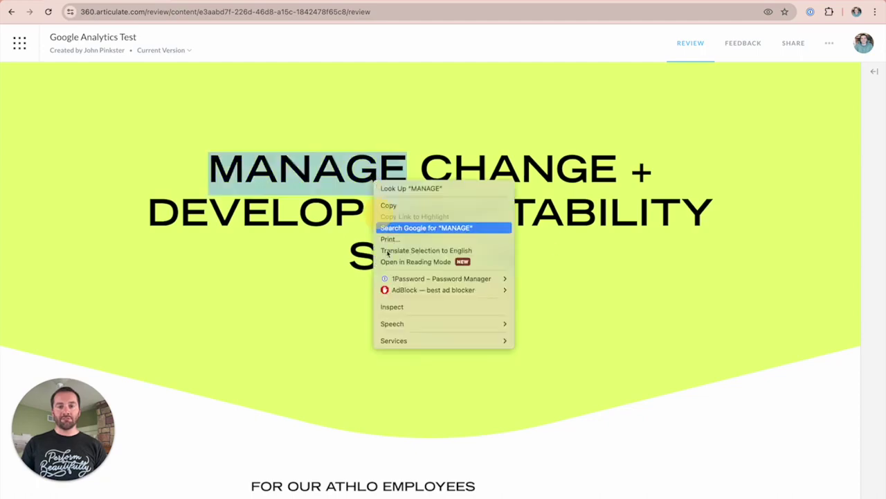
left_click(411, 312)
scroll(307, 199, "up", 8)
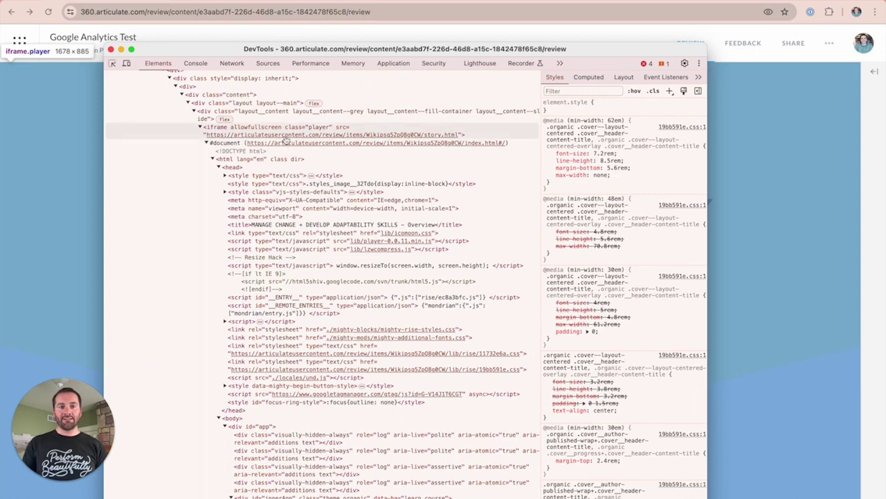
right_click(286, 139)
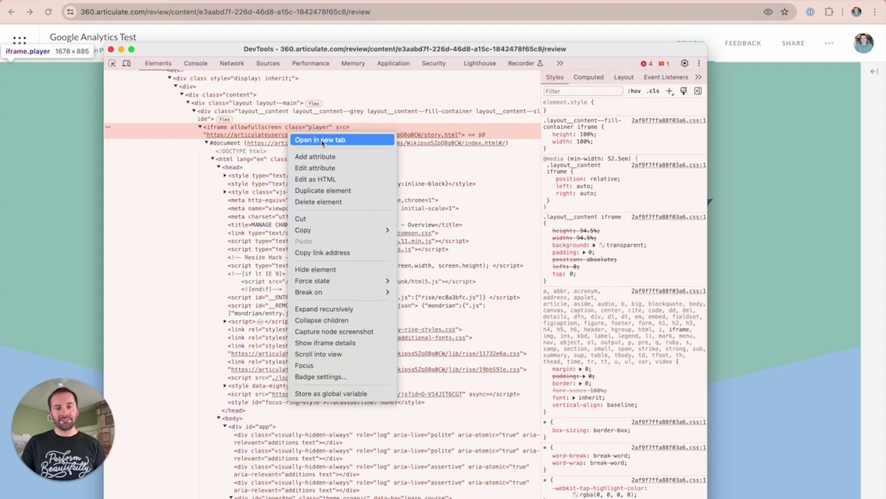
left_click(322, 140)
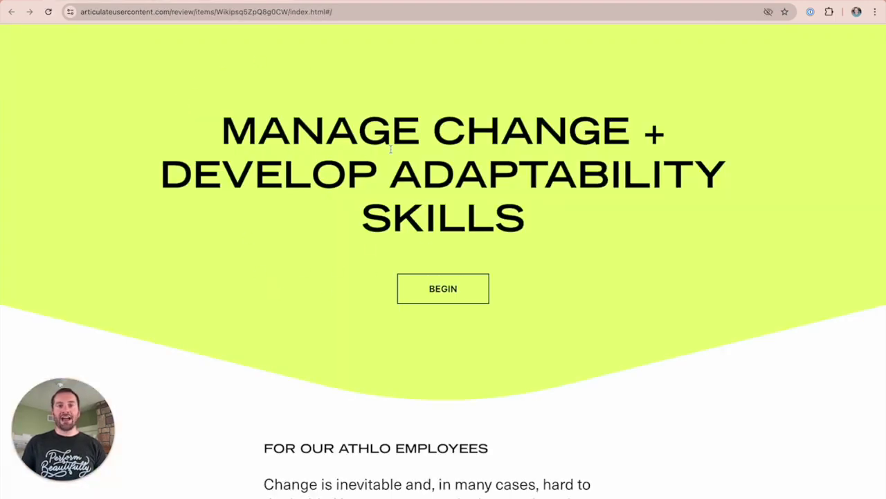
Inspect the standalone course page and confirm its head contains the gtag script
right_click(305, 248)
left_click(331, 439)
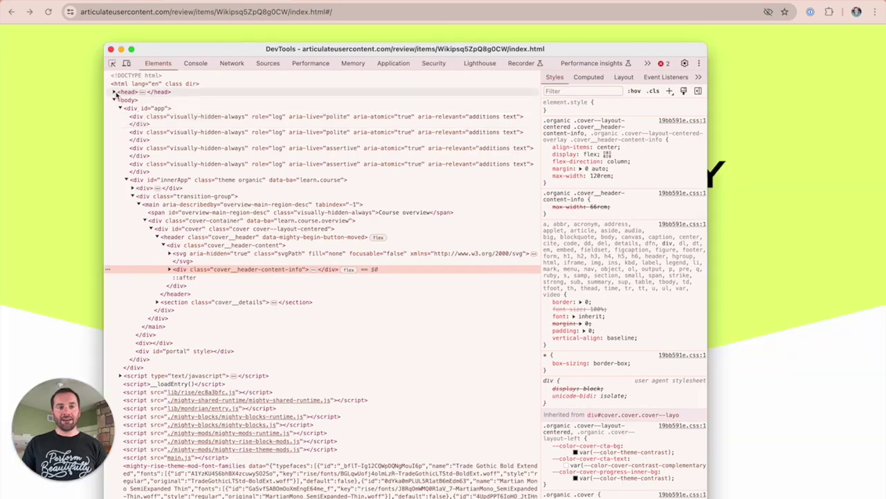
left_click(116, 92)
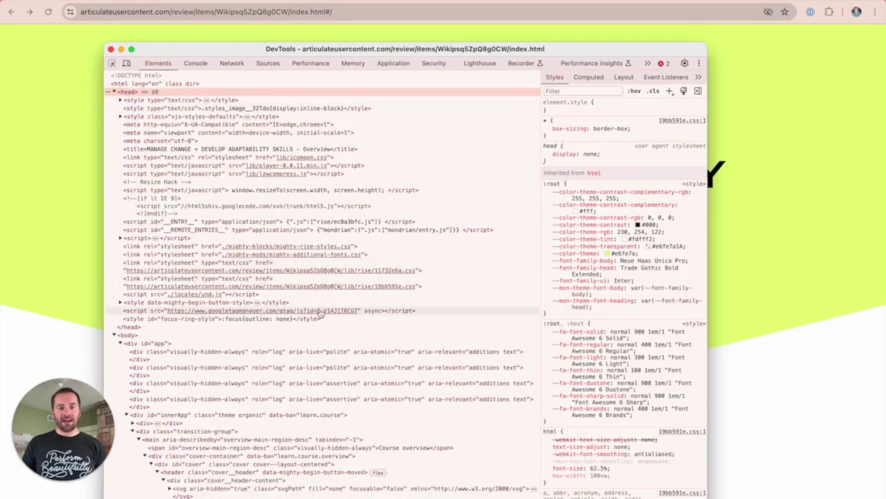
left_click(111, 49)
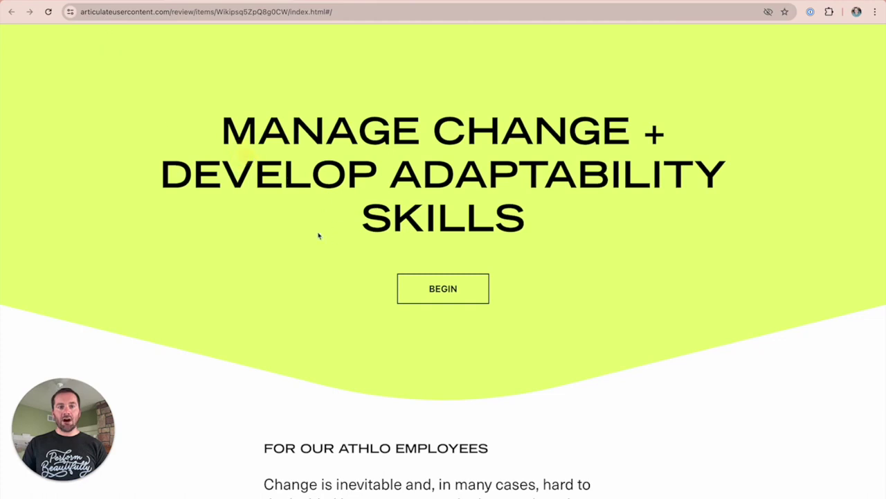
Go back to the Google Analytics Realtime page
scroll(406, 345, "down", 3)
scroll(406, 344, "up", 3)
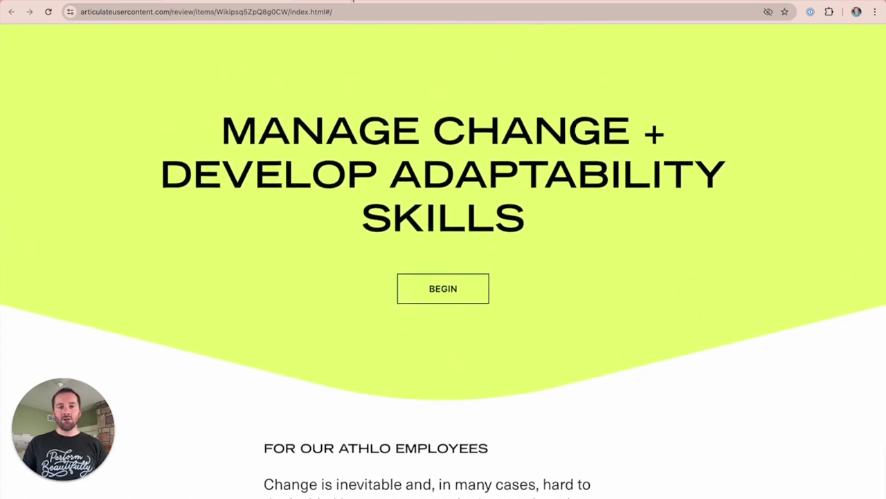
key("ctrl+Tab")
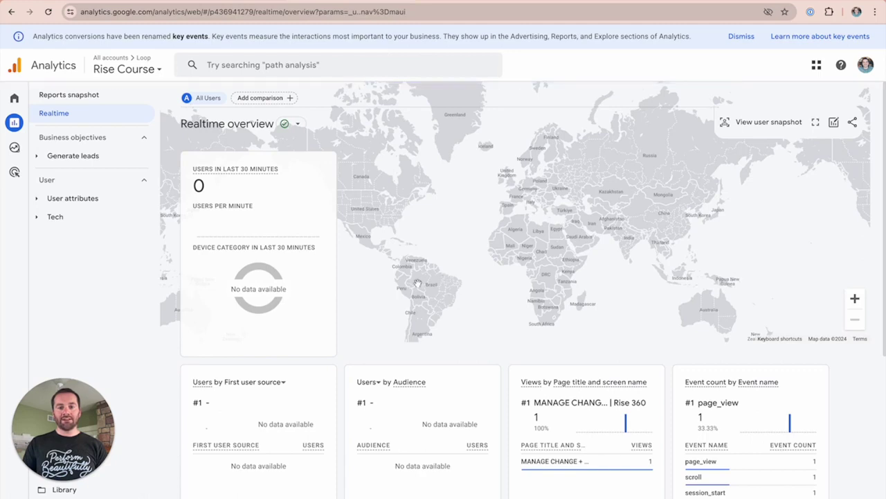
Wait for Realtime to show 1 desktop user and 2 page_view events from MANAGE CHANGE pages
mouse_move(320, 237)
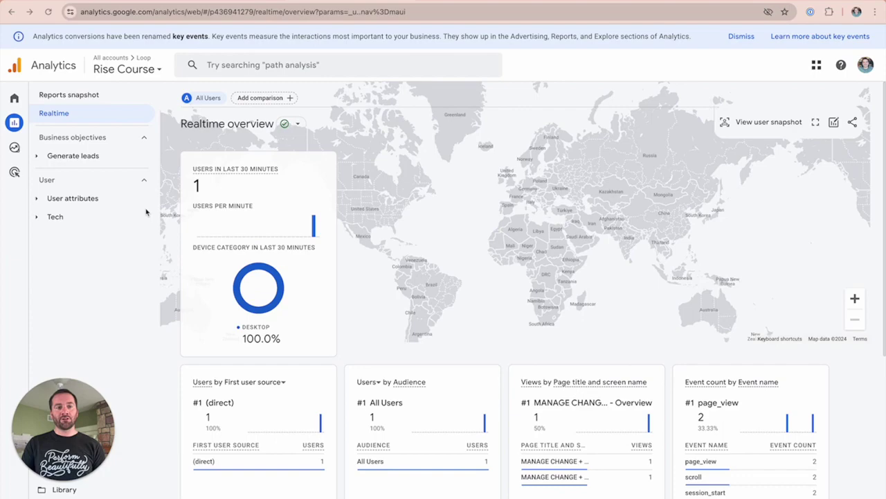
Begin the course and scroll the first lesson down to 00— THE BASELINE
left_click(401, 241)
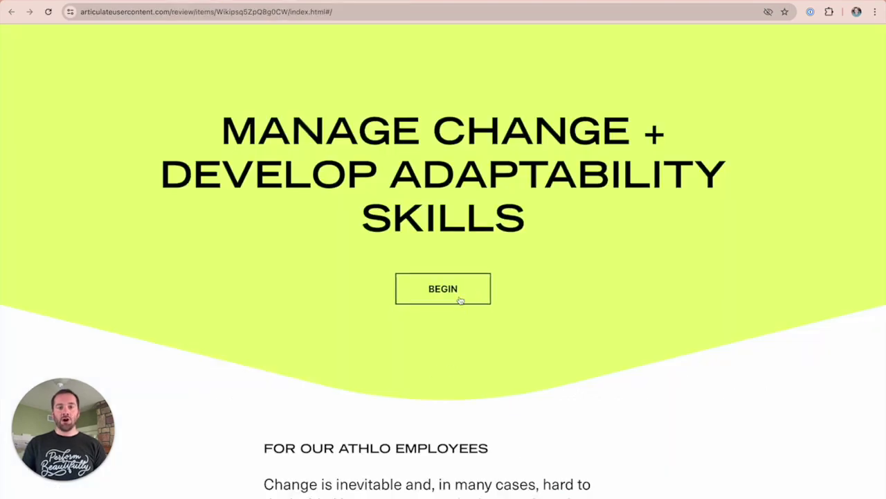
scroll(415, 346, "down", 6)
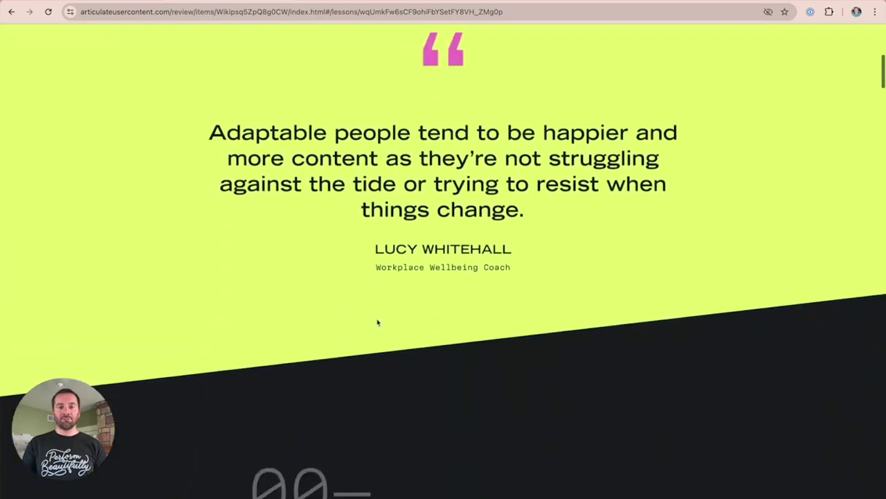
scroll(578, 363, "down", 7)
scroll(575, 360, "up", 2)
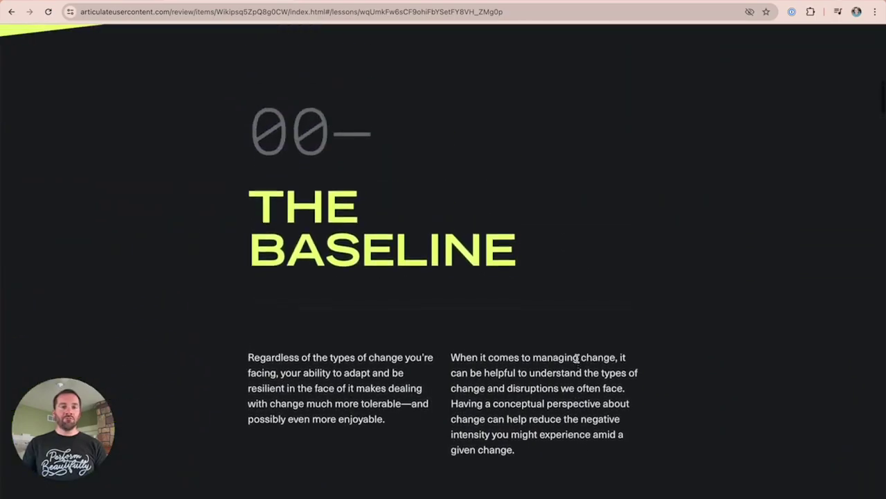